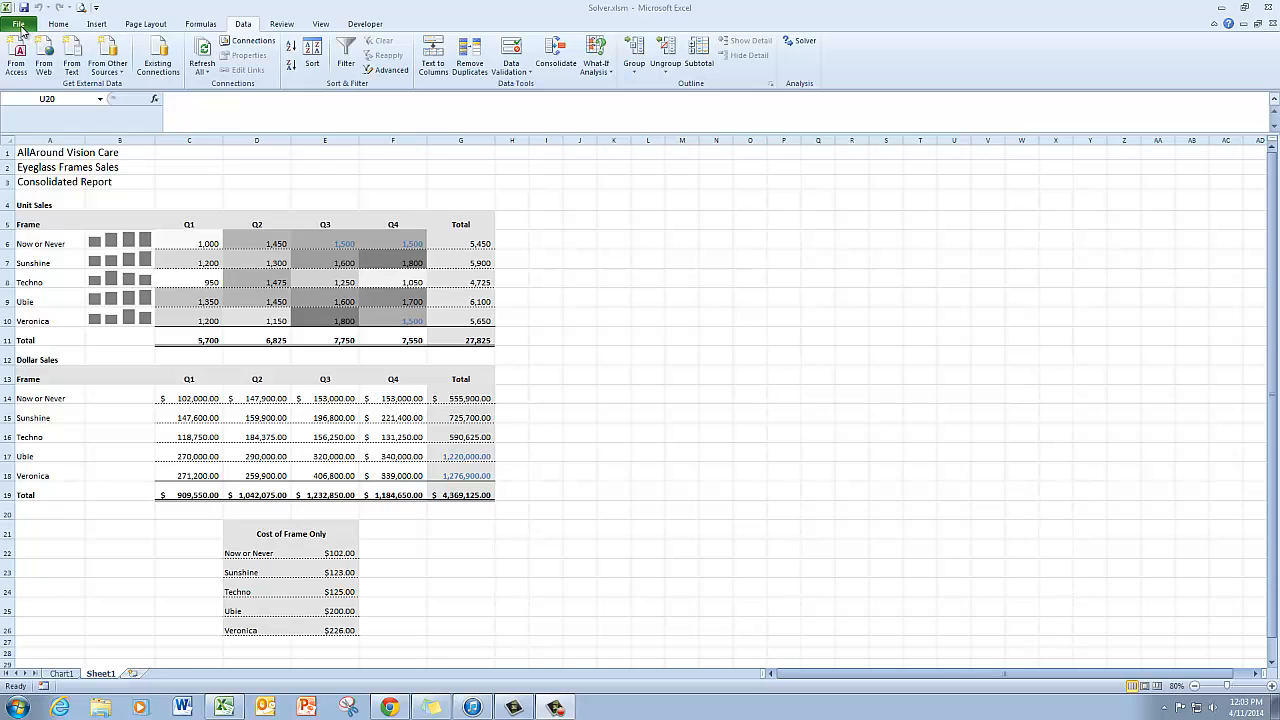
# Check in the manageable Excel add-ins list that the Solver Add-in is enabled, and leave the list without changes.
pyautogui.click(20, 26)
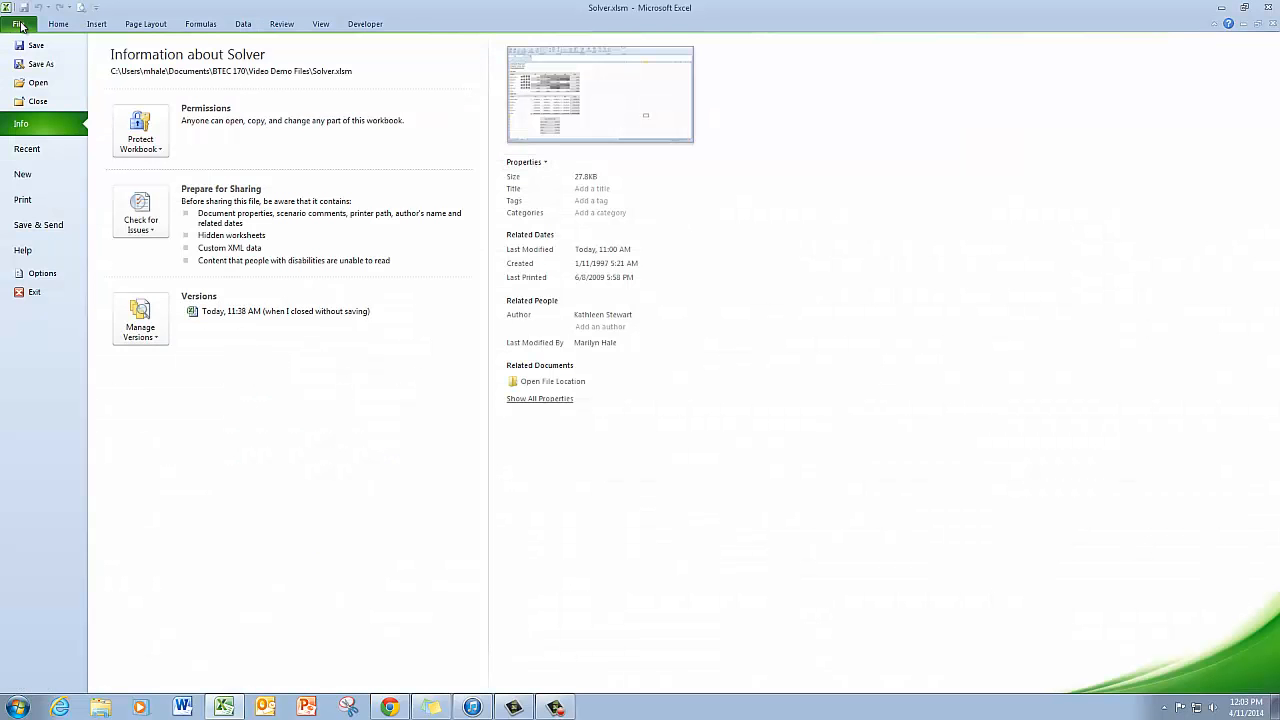
pyautogui.click(42, 274)
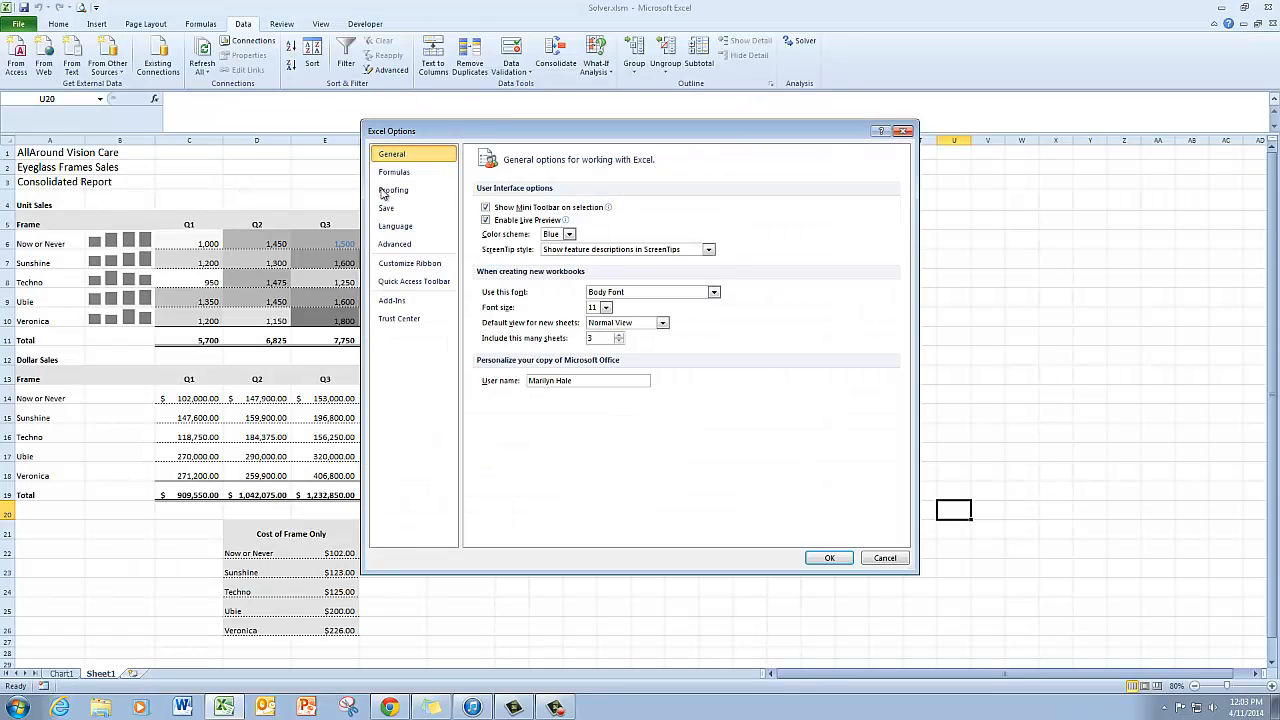
pyautogui.click(401, 303)
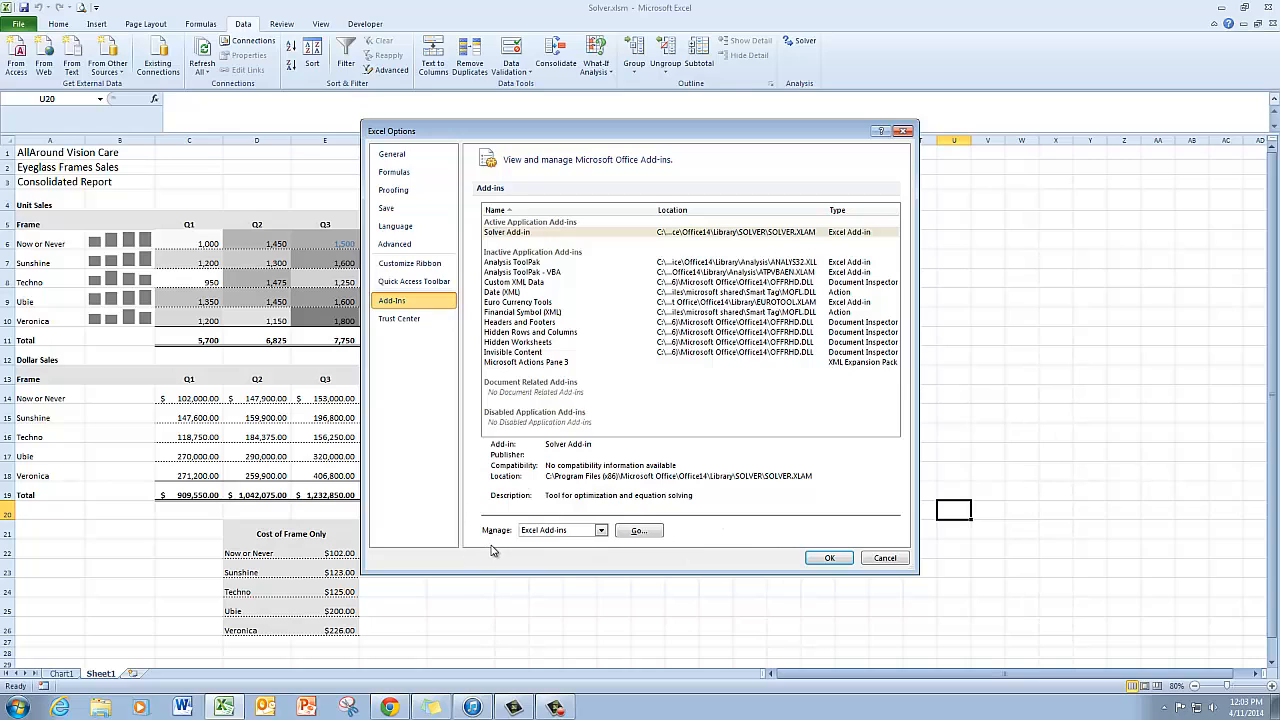
pyautogui.click(640, 531)
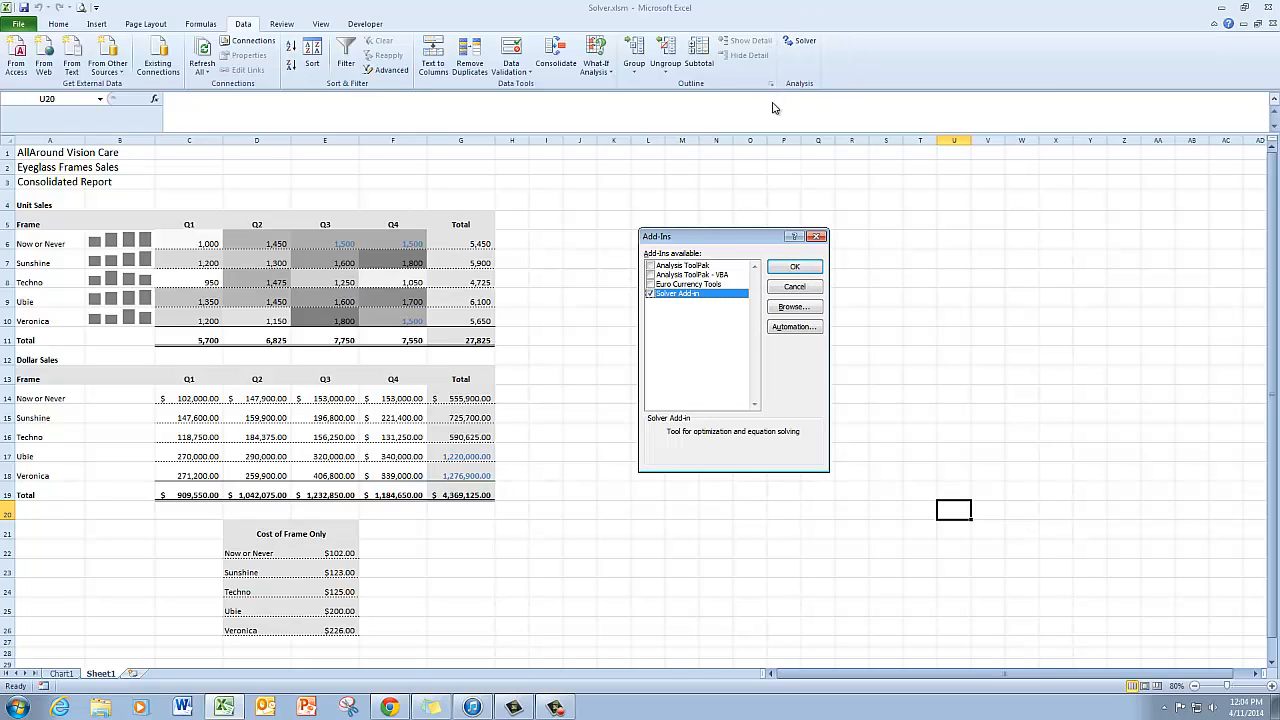
pyautogui.click(795, 287)
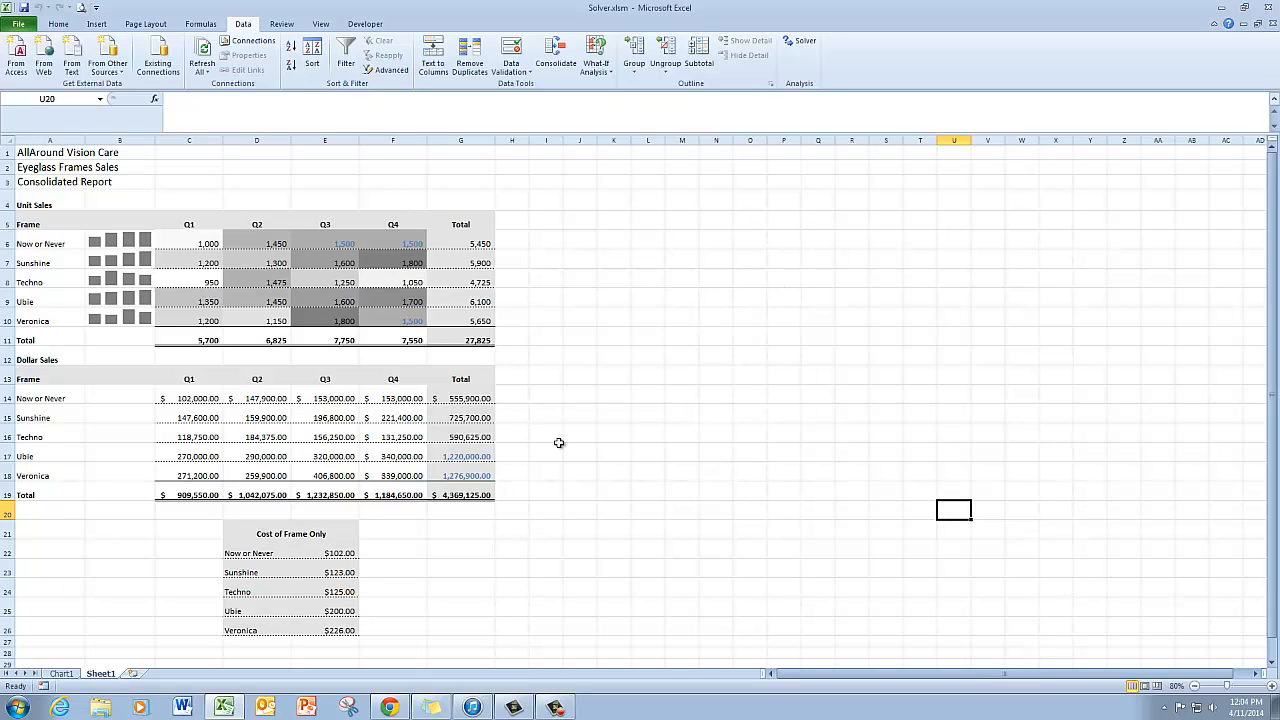
# Start Solver with the Sunshine dollar sales total in G15 as the objective and a target value of 1000000.
pyautogui.click(477, 420)
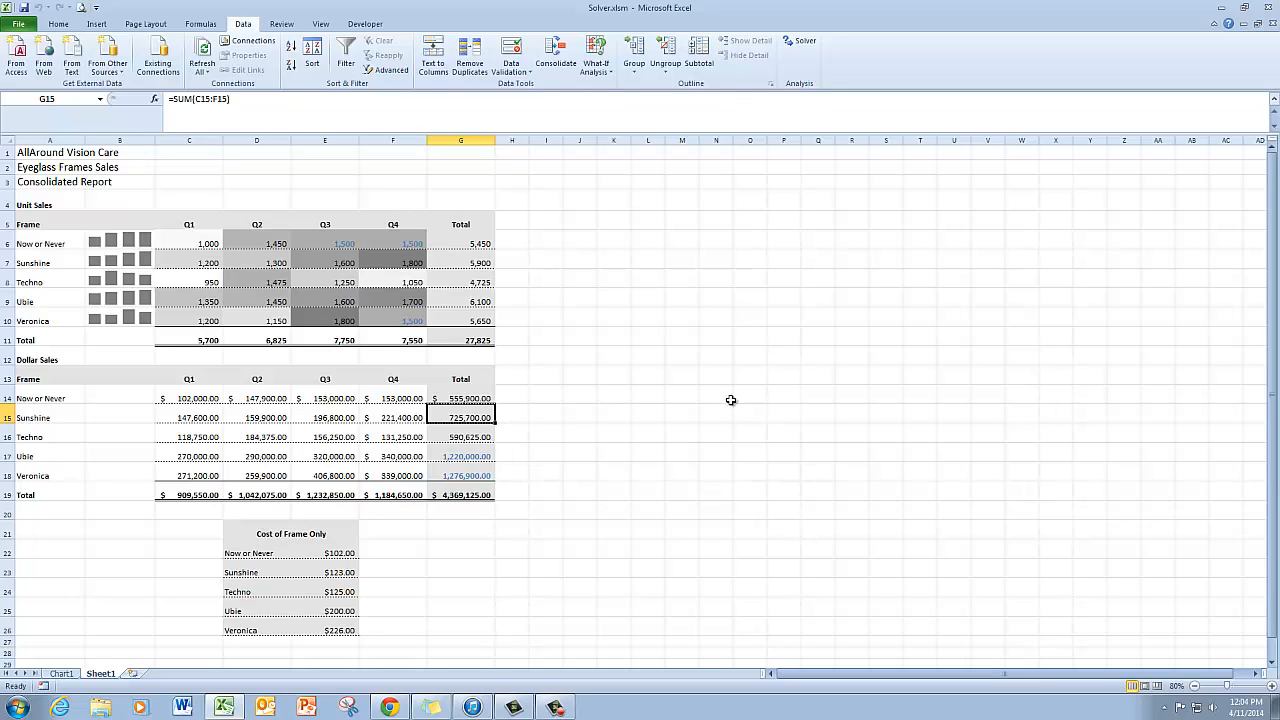
pyautogui.click(807, 43)
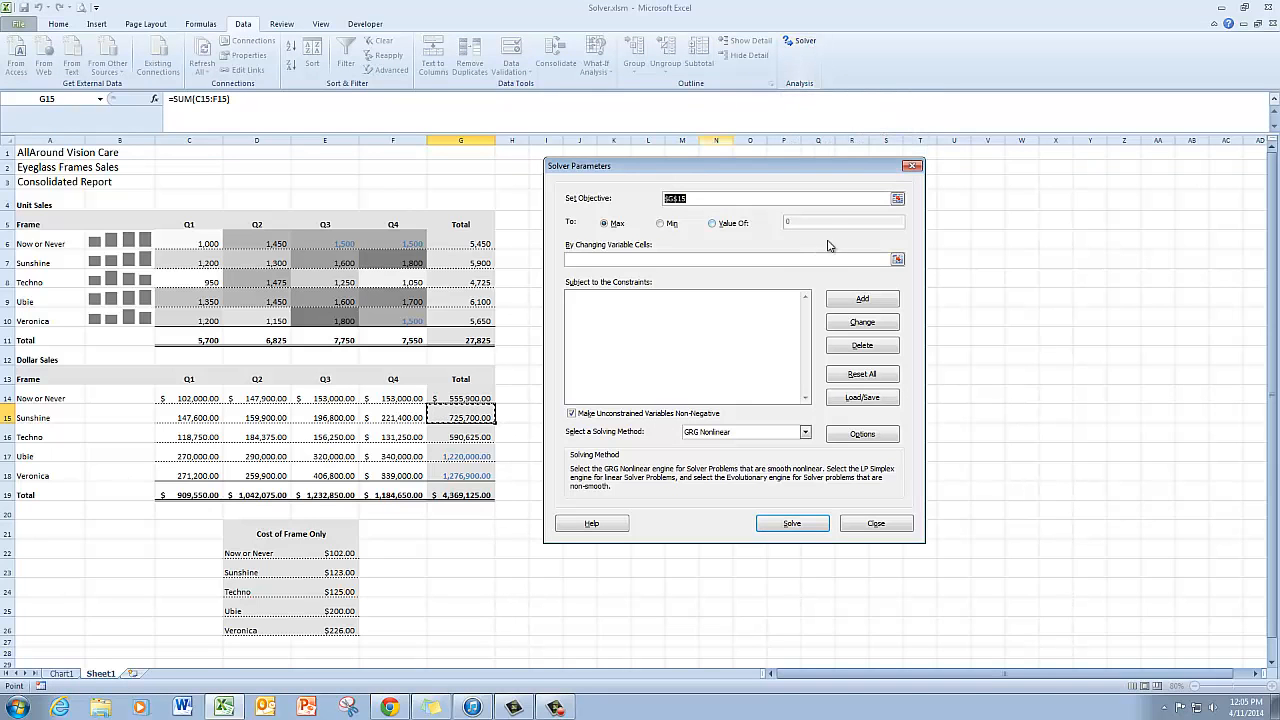
pyautogui.moveTo(772, 170); pyautogui.dragTo(748, 138)
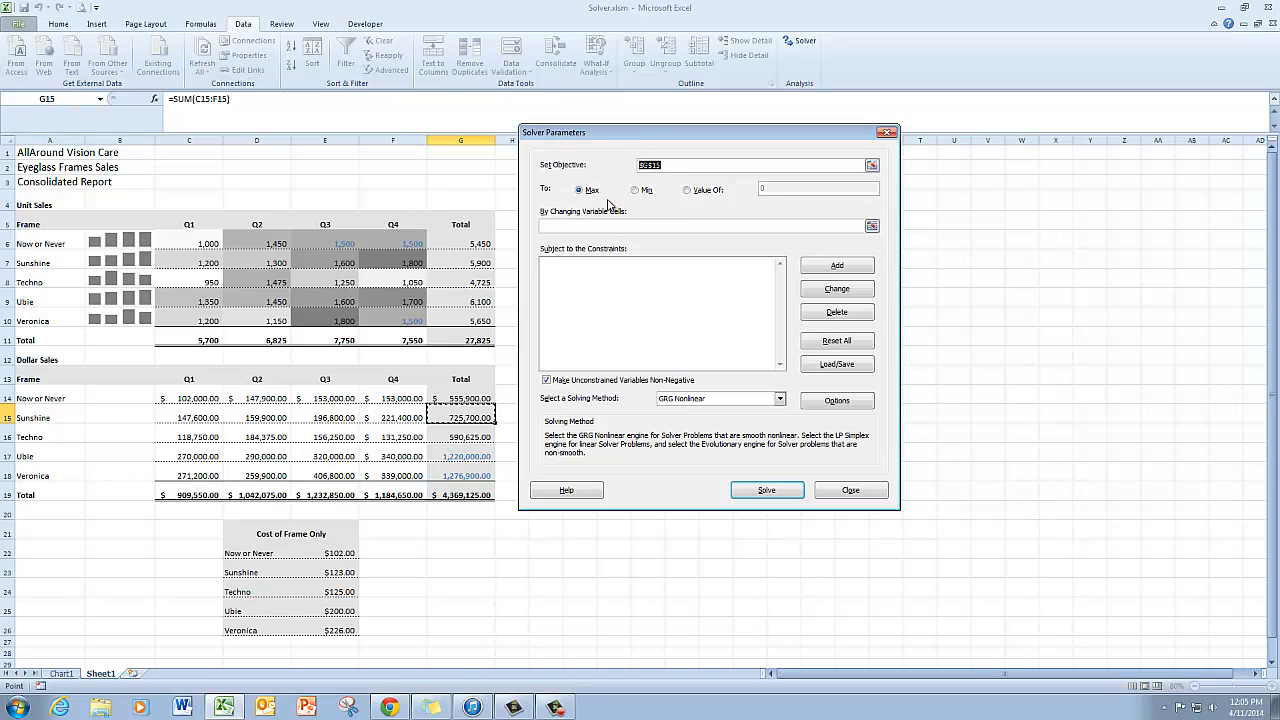
pyautogui.click(688, 191)
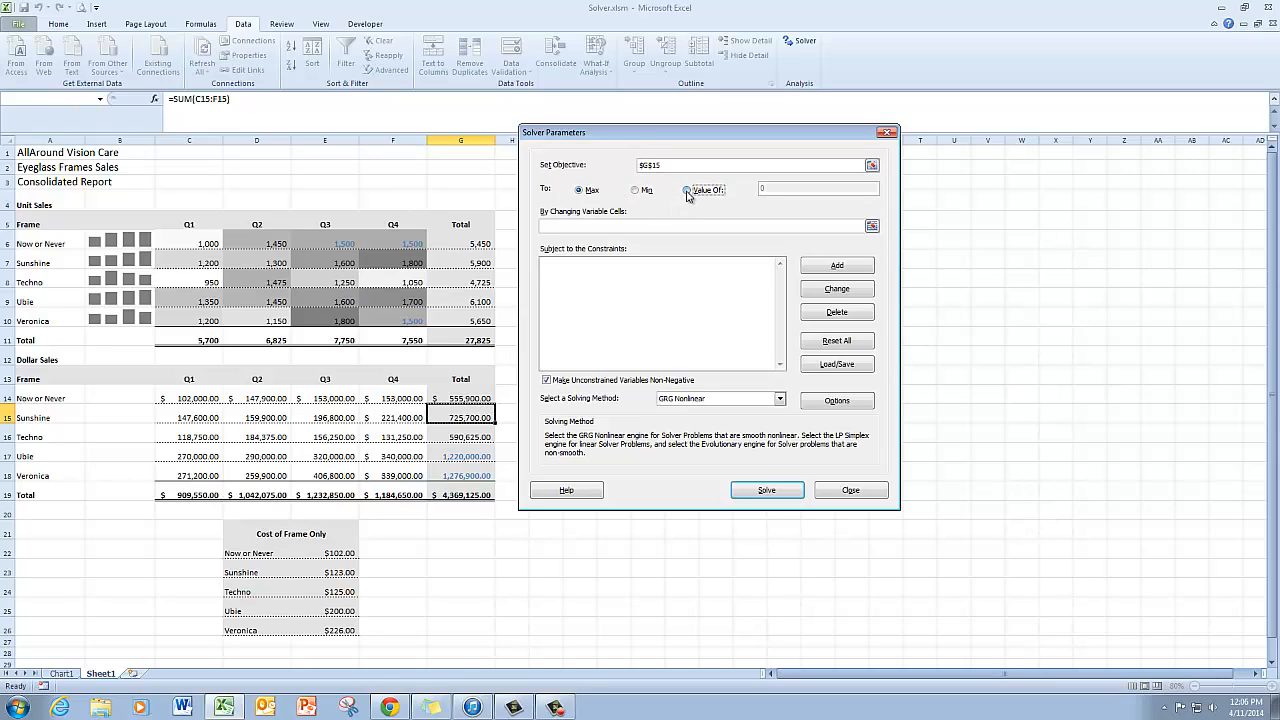
pyautogui.moveTo(788, 190); pyautogui.dragTo(760, 193)
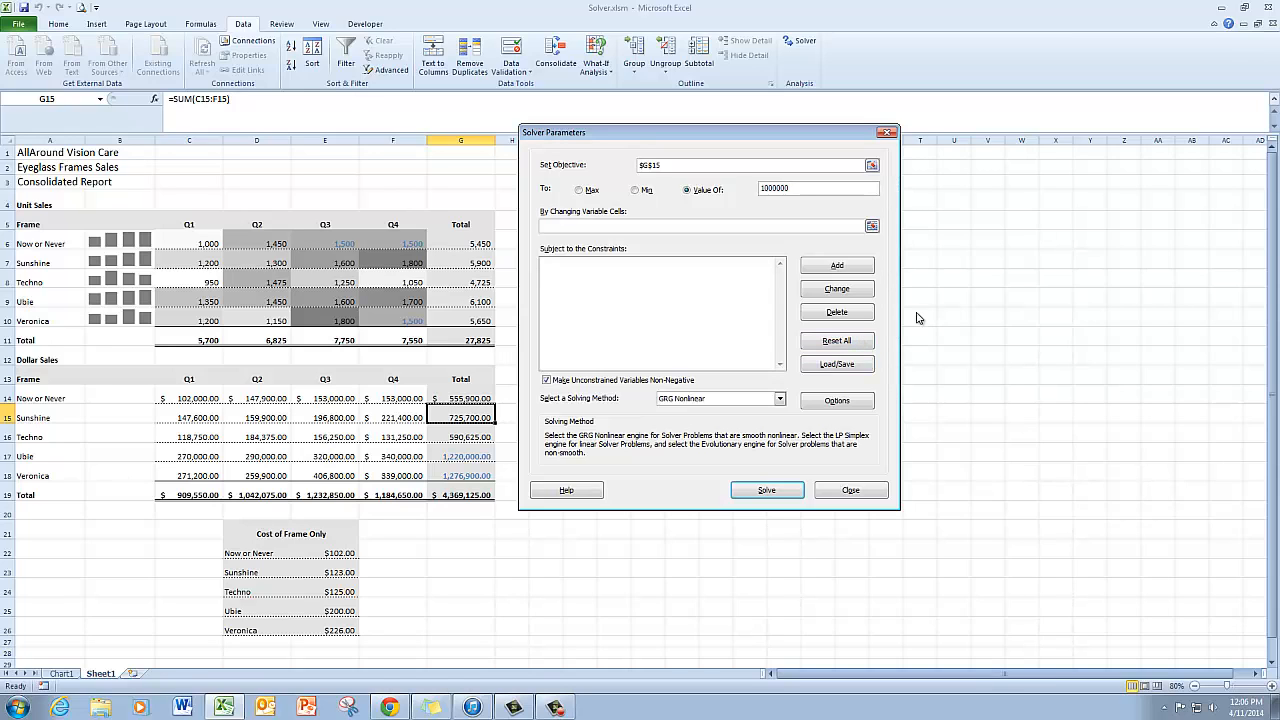
# Set Solver's changing variable cells to the Sunshine quarterly unit sales, C7:F7.
pyautogui.click(621, 226)
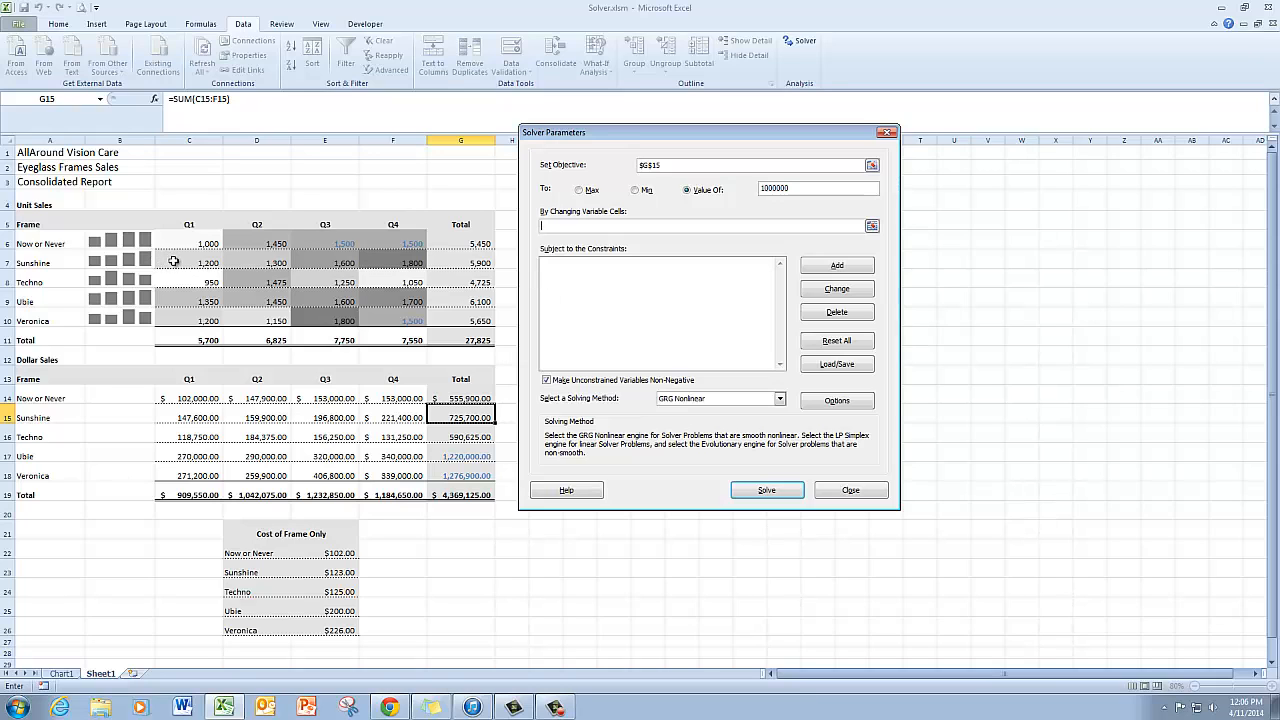
pyautogui.moveTo(171, 258); pyautogui.dragTo(233, 261)
pyautogui.moveTo(298, 260); pyautogui.dragTo(396, 262)
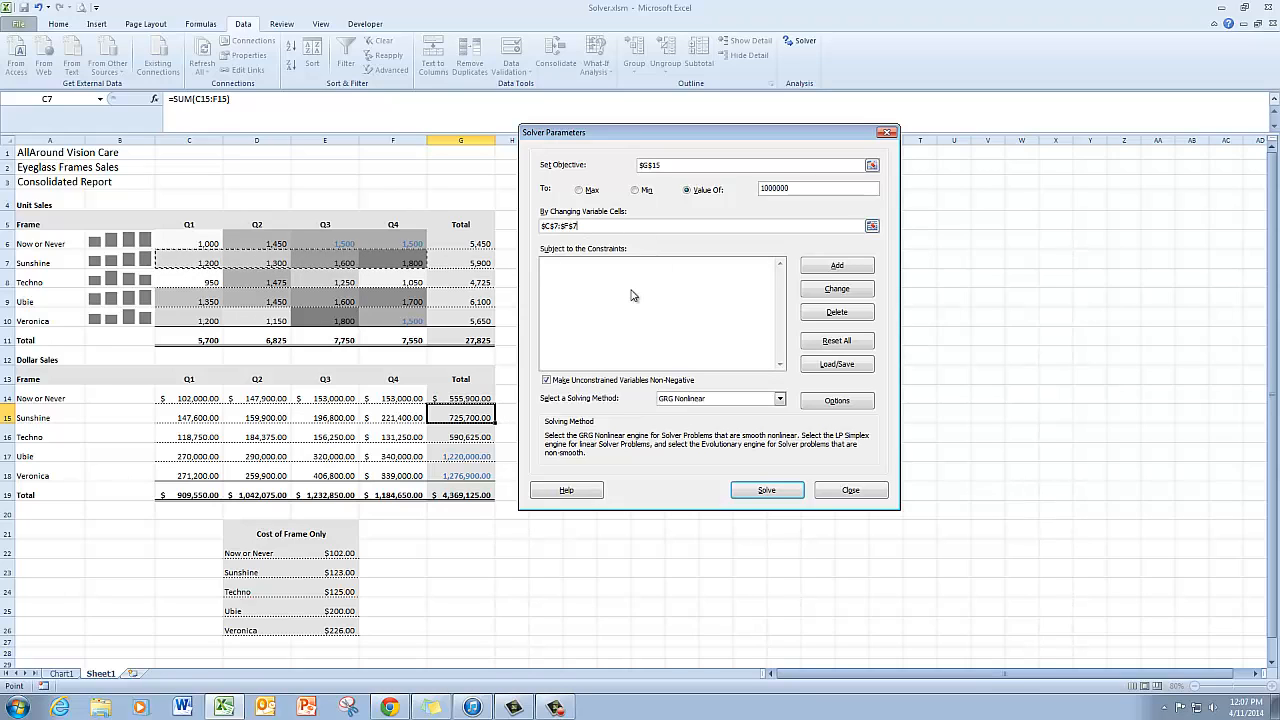
# Add a Solver constraint requiring the Sunshine Q1 unit sales in C7 to be >= 1300.
pyautogui.click(828, 268)
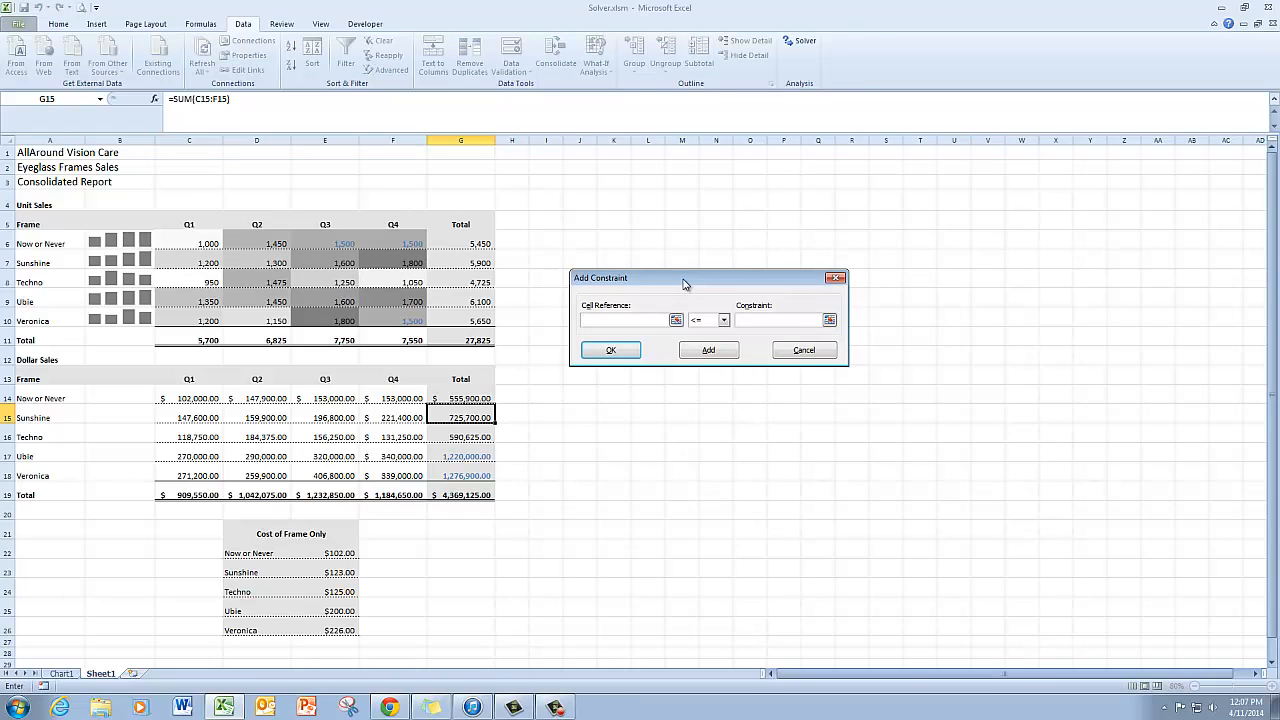
pyautogui.moveTo(688, 280); pyautogui.dragTo(665, 239)
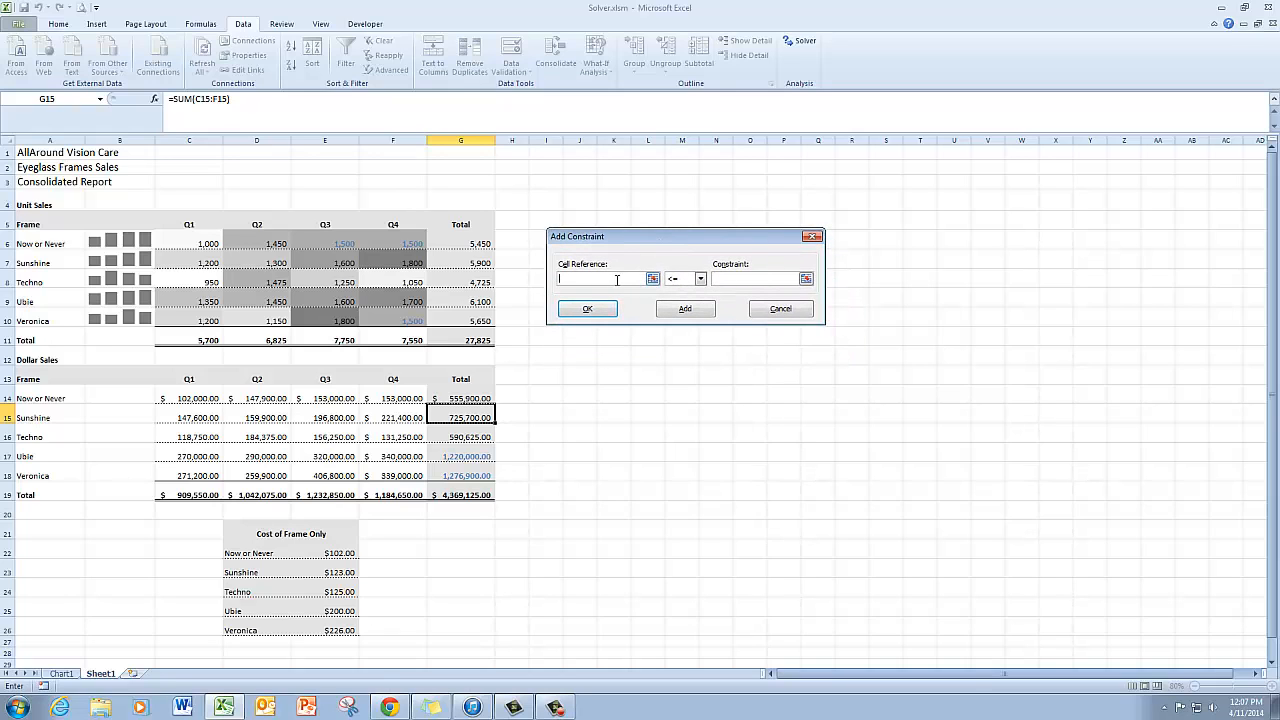
pyautogui.click(203, 262)
pyautogui.click(700, 279)
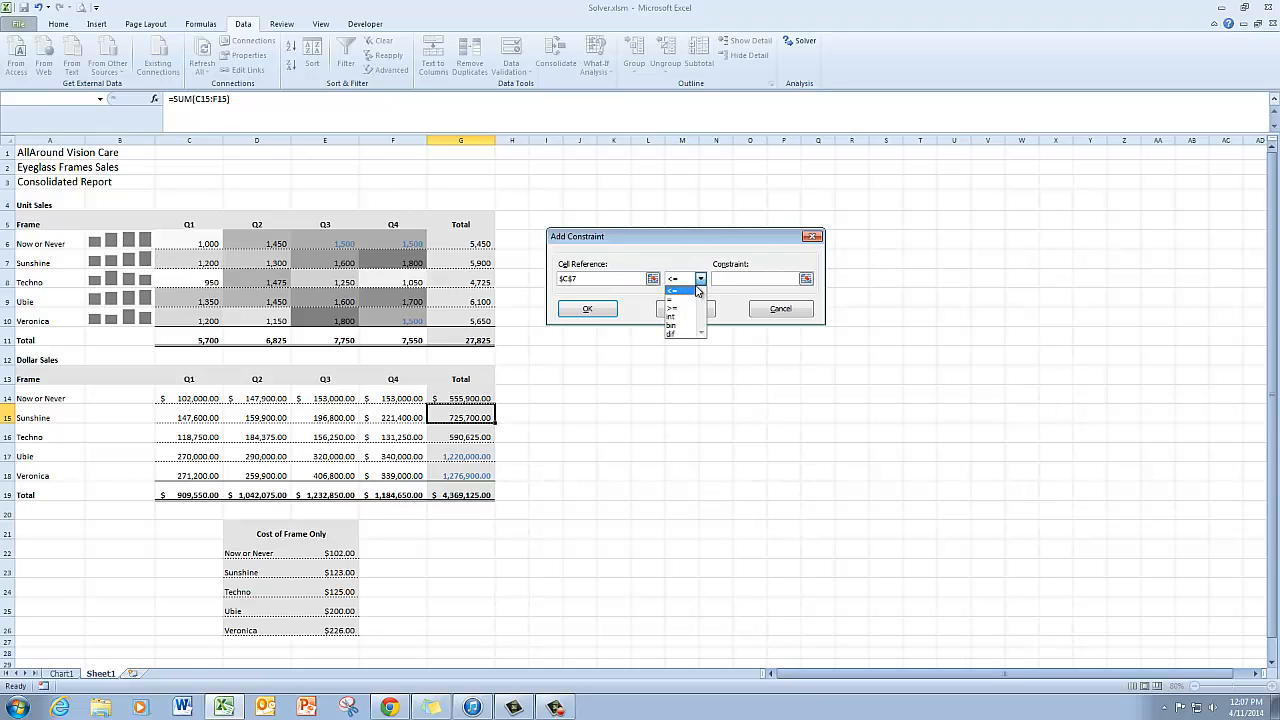
pyautogui.click(681, 308)
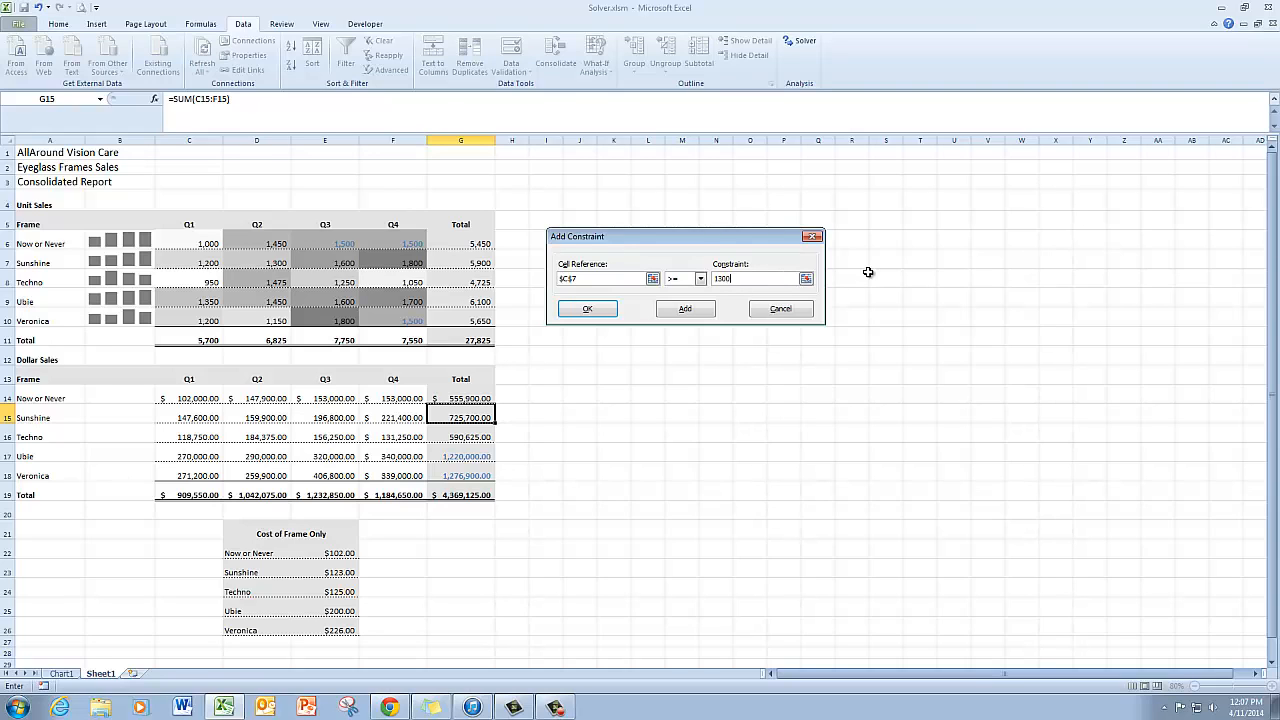
pyautogui.click(697, 313)
# Add a Solver constraint requiring the Sunshine Q2 unit sales in D7 to be >= 1400.
pyautogui.click(282, 261)
pyautogui.click(700, 279)
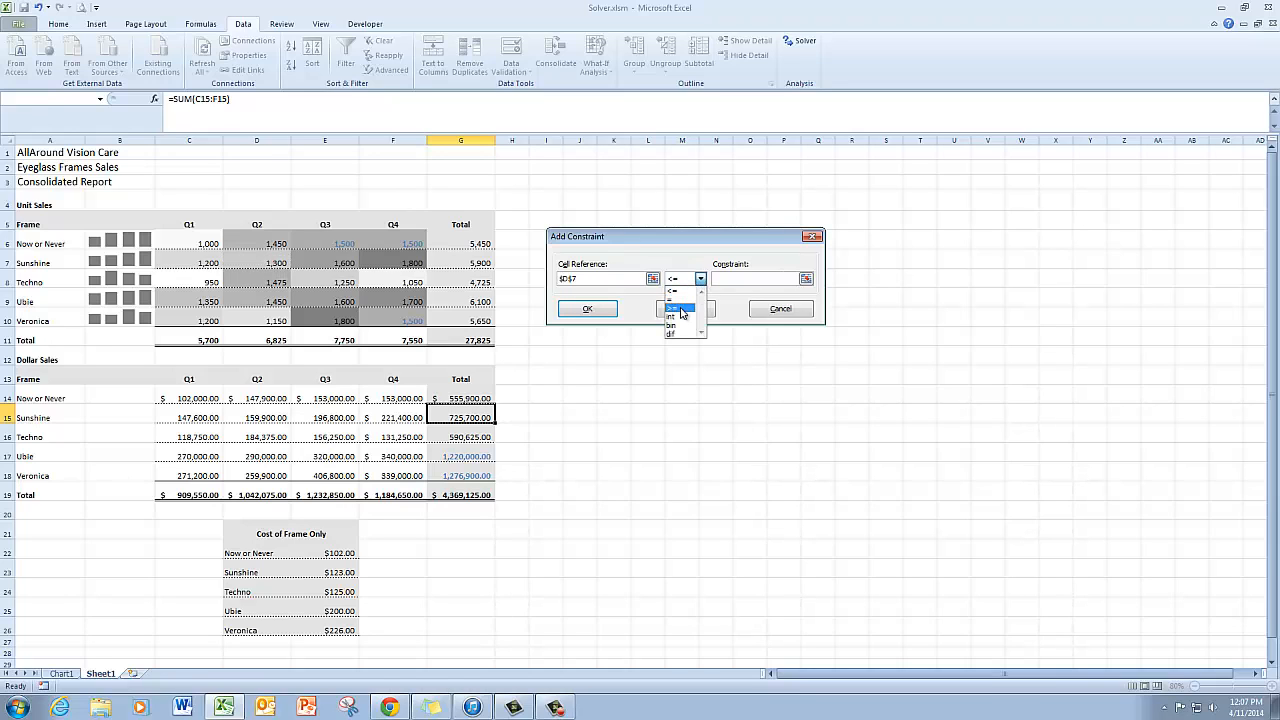
pyautogui.click(684, 307)
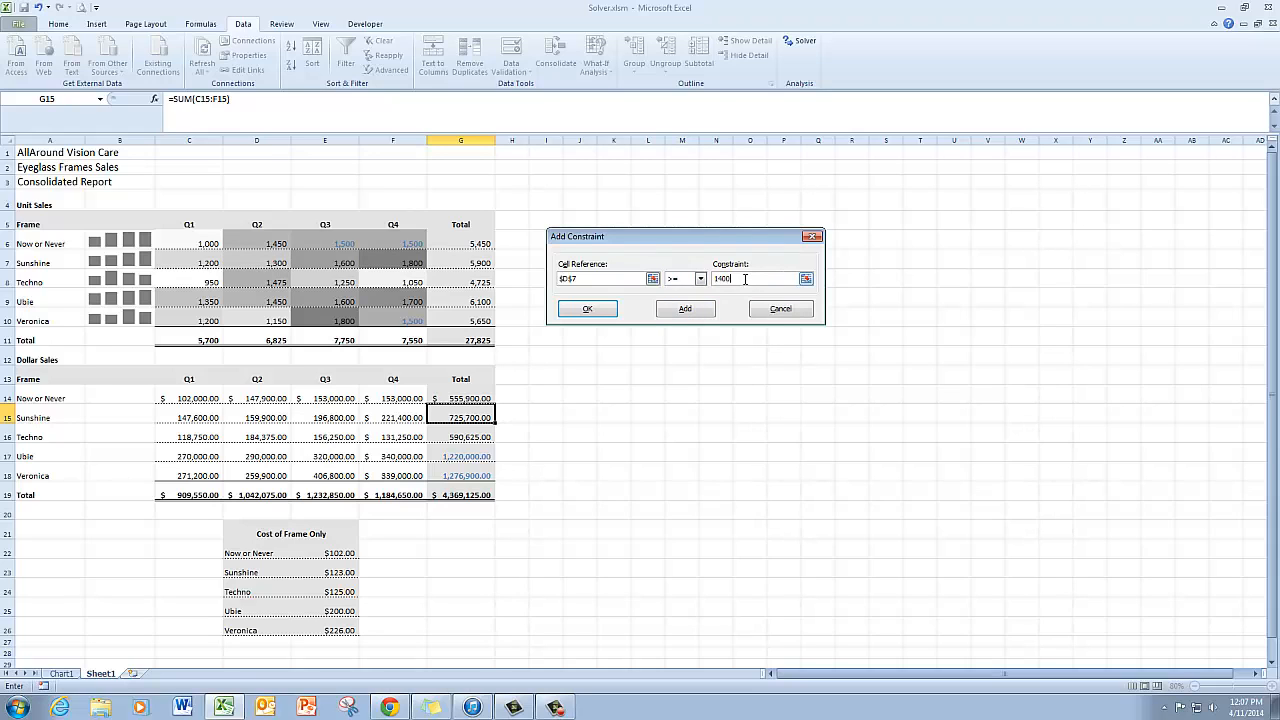
pyautogui.click(698, 313)
# Add a Solver constraint requiring the Sunshine Q3 unit sales in E7 to be >= 1700.
pyautogui.click(338, 263)
pyautogui.click(701, 280)
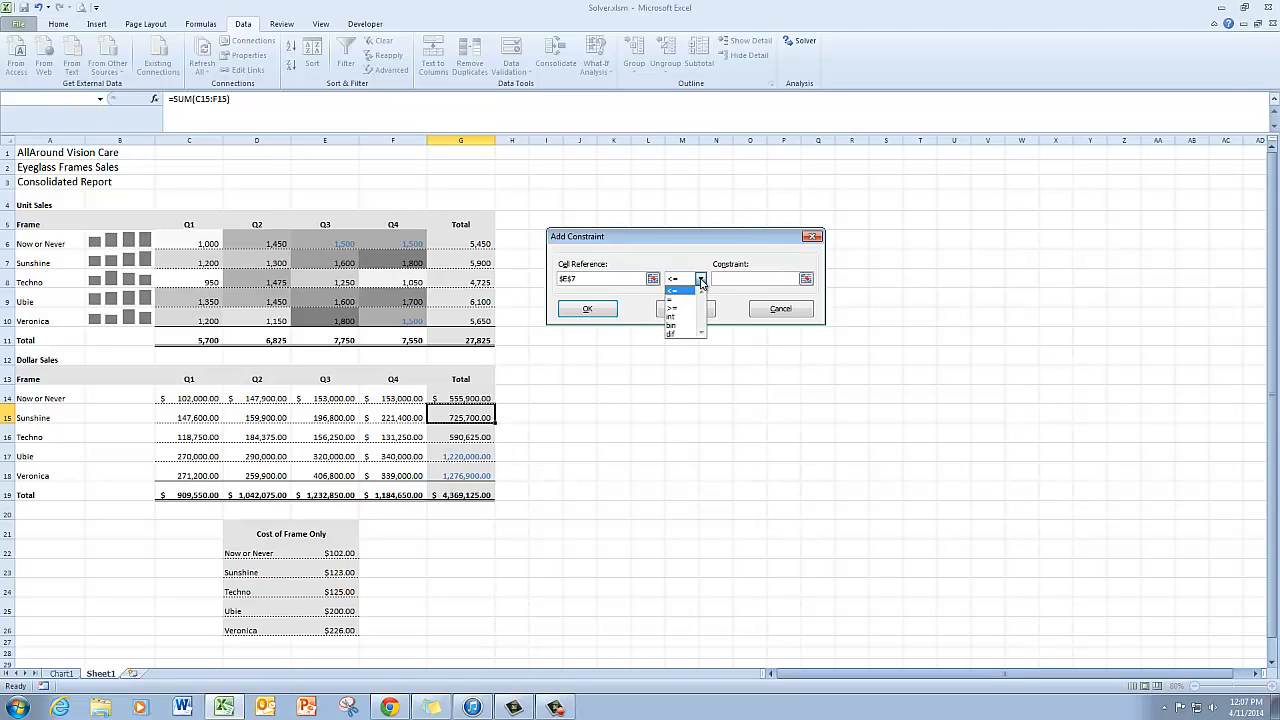
pyautogui.click(680, 309)
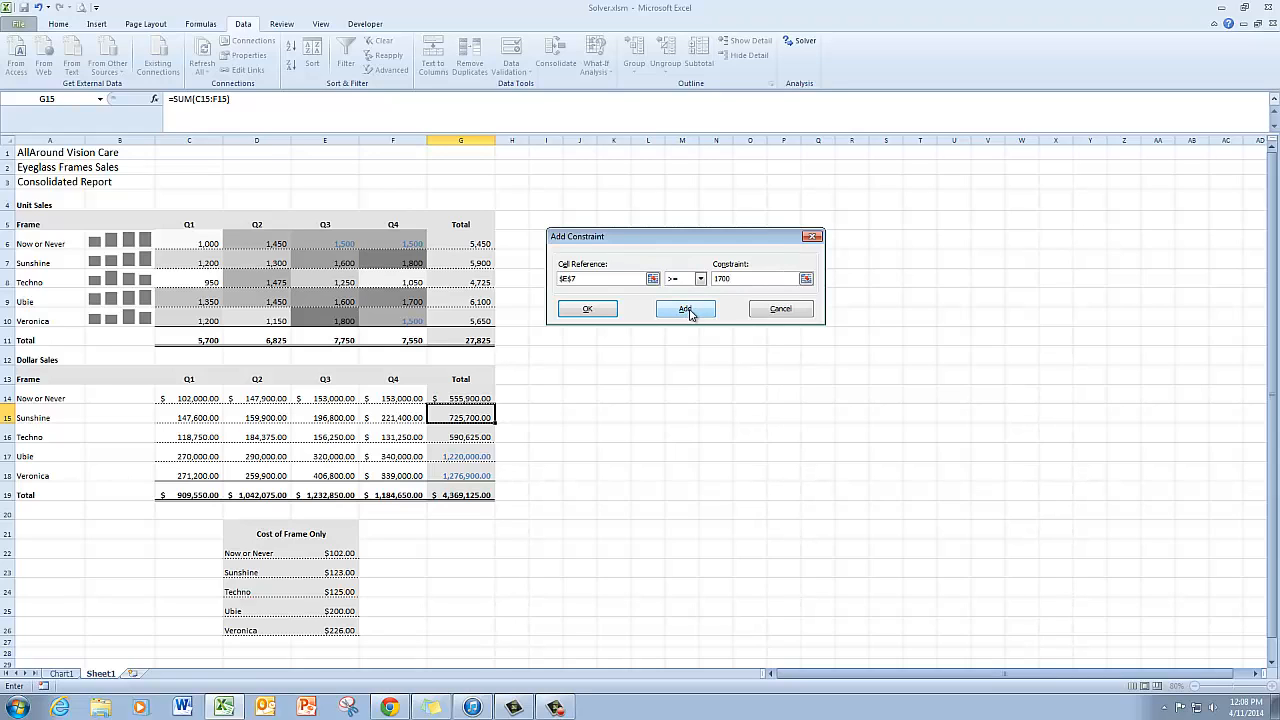
pyautogui.click(688, 311)
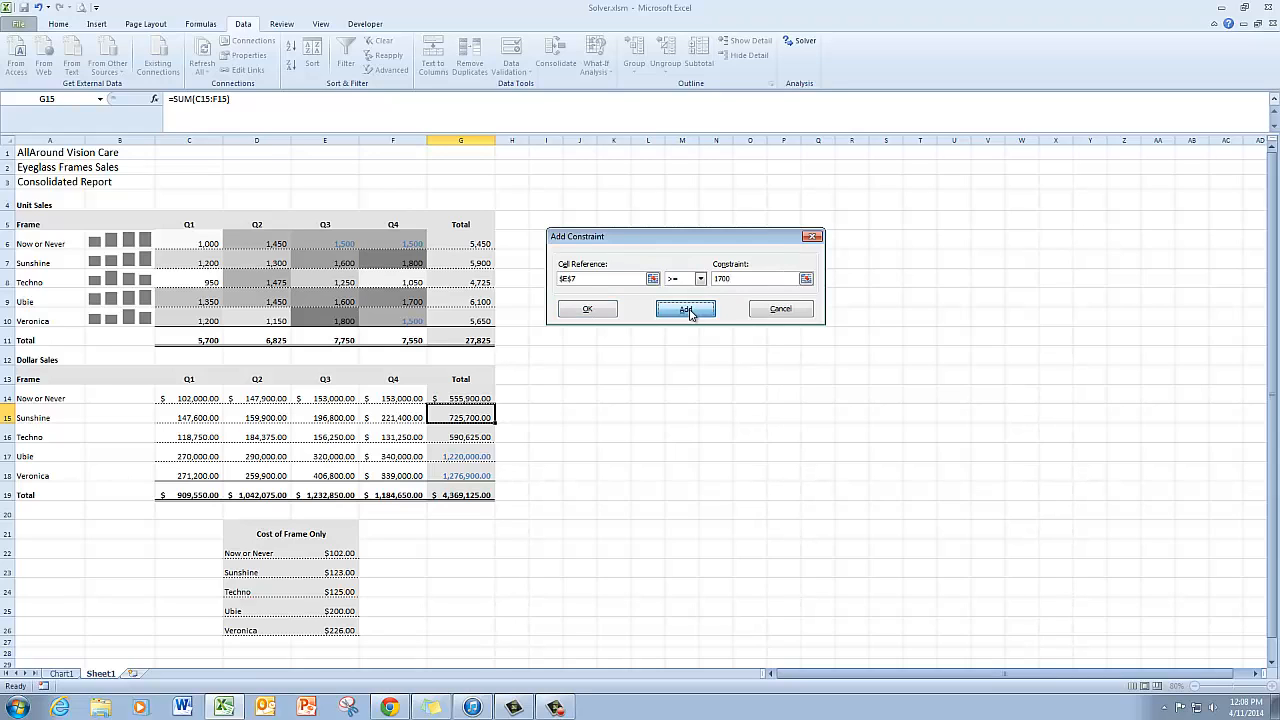
# Add a final constraint requiring the Sunshine Q4 unit sales in F7 to be >= 1850, and solve the model.
pyautogui.click(420, 264)
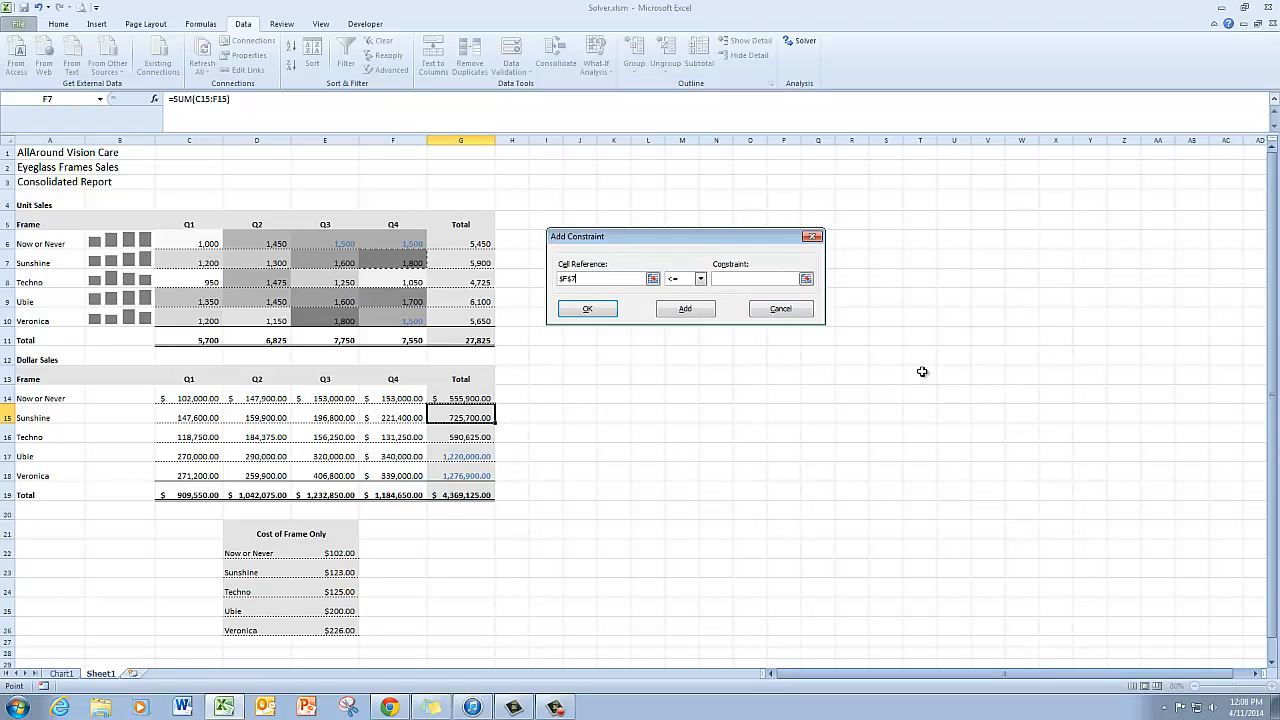
pyautogui.click(702, 280)
pyautogui.click(682, 310)
pyautogui.click(588, 310)
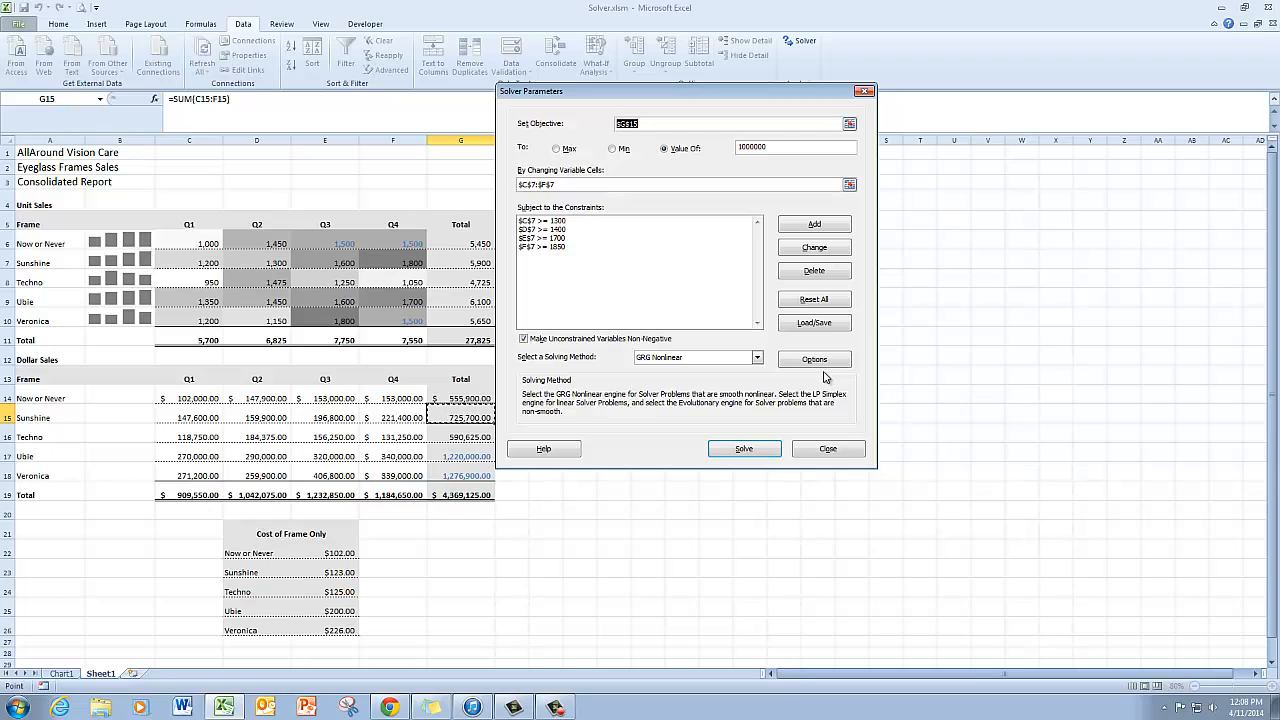
pyautogui.click(766, 452)
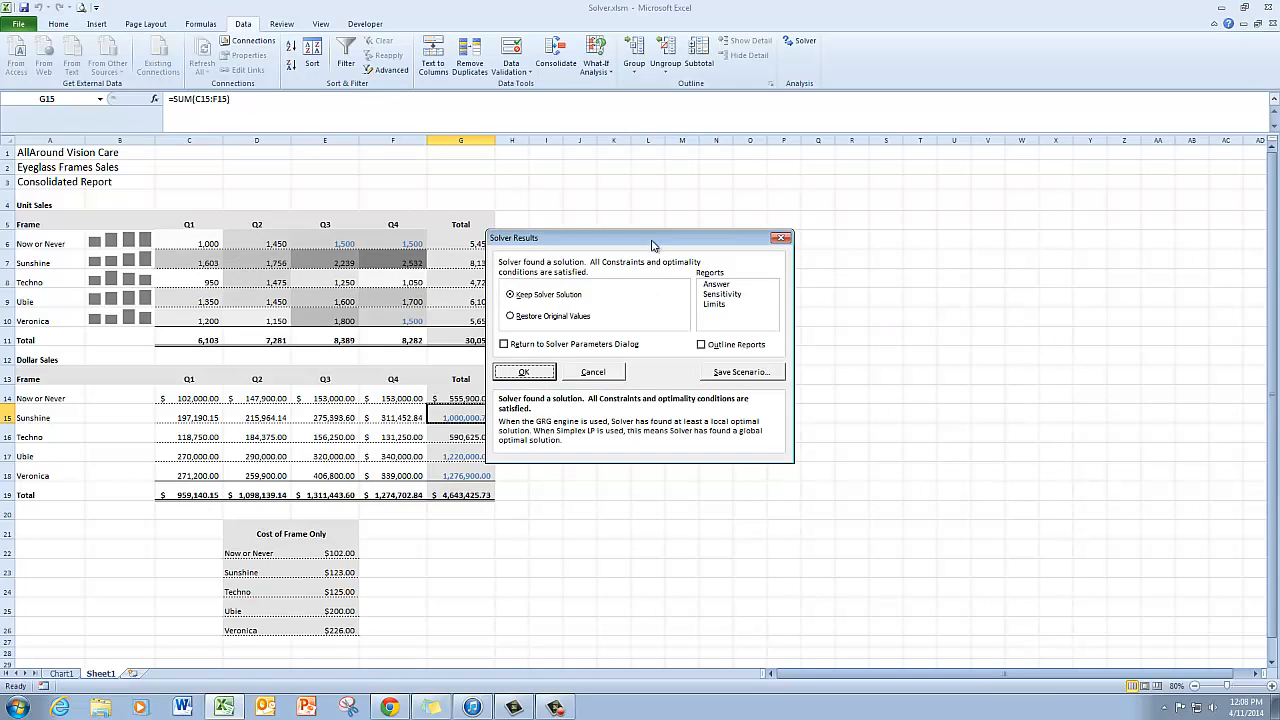
pyautogui.moveTo(654, 245); pyautogui.dragTo(732, 196)
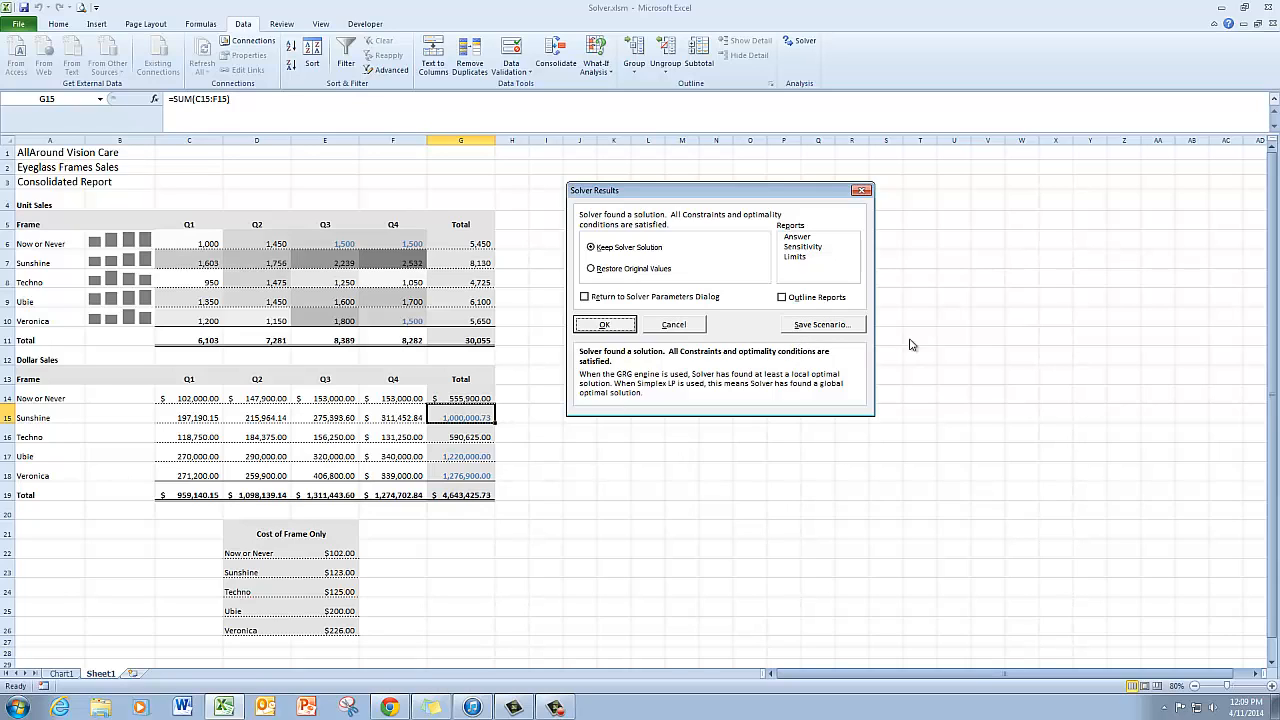
# Save the Solver solution as a scenario named Solver2, and restore the original values in the worksheet.
pyautogui.click(837, 328)
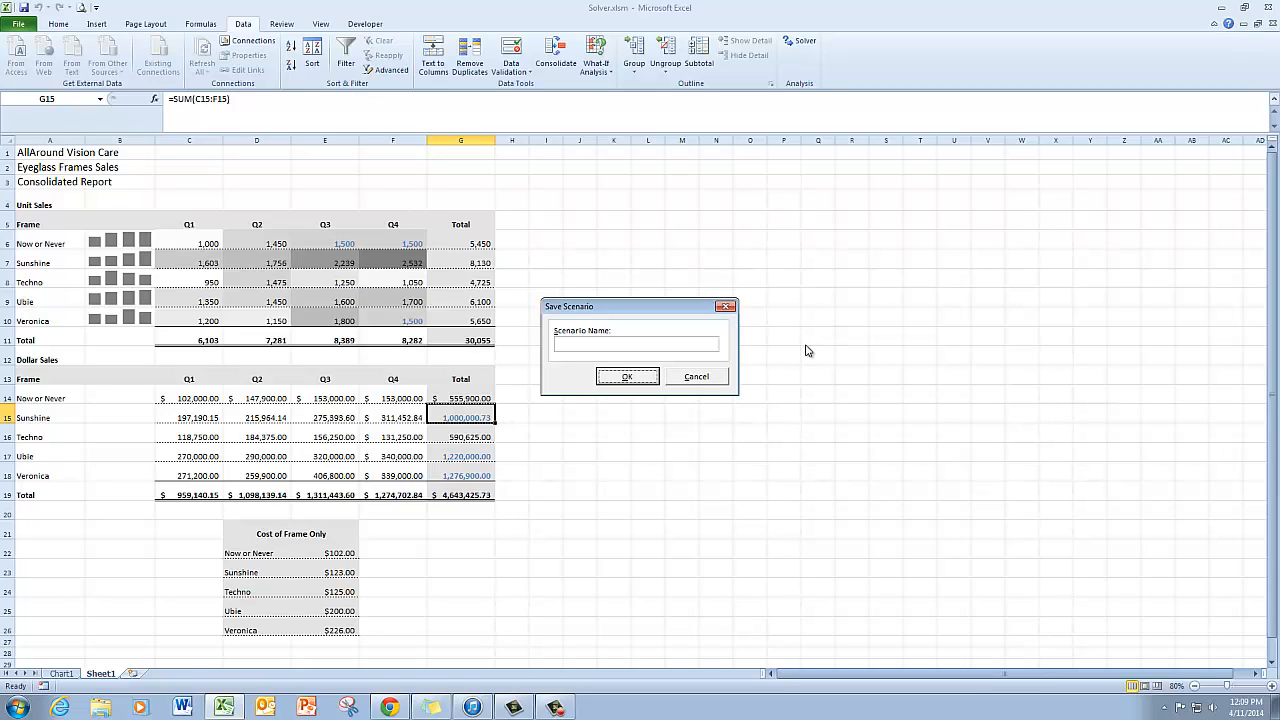
pyautogui.click(692, 346)
pyautogui.click(622, 378)
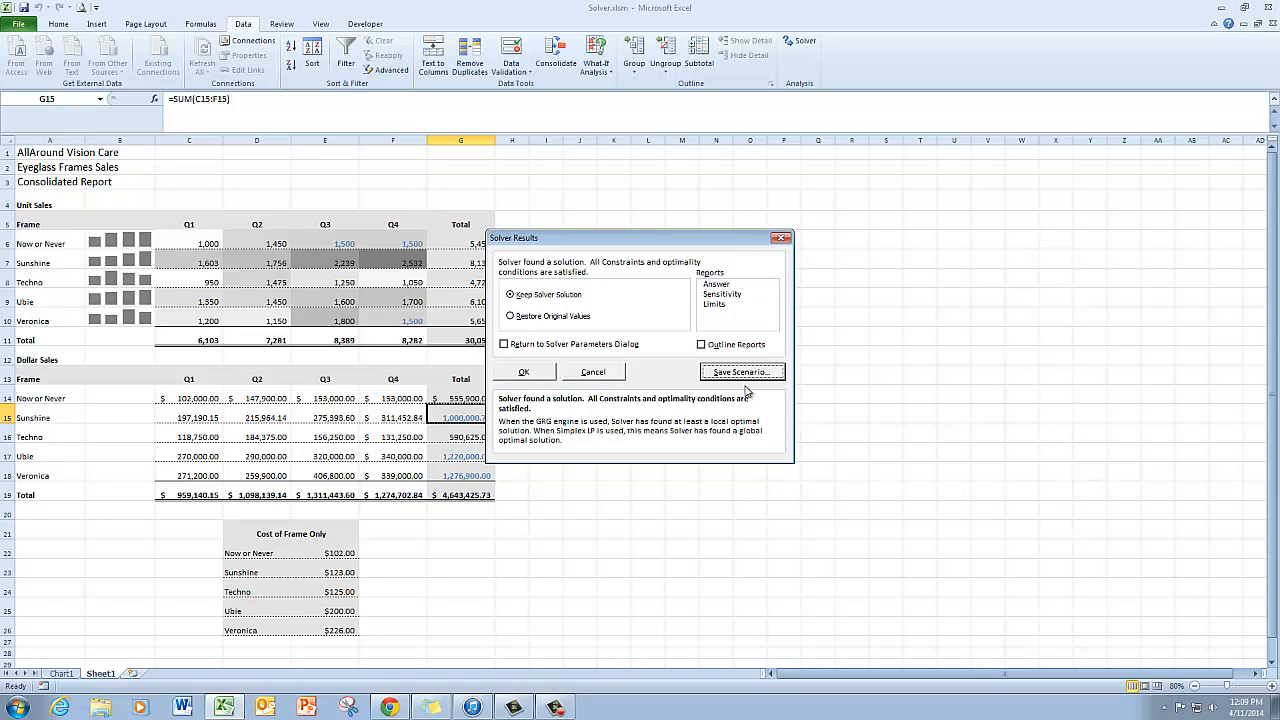
pyautogui.click(511, 317)
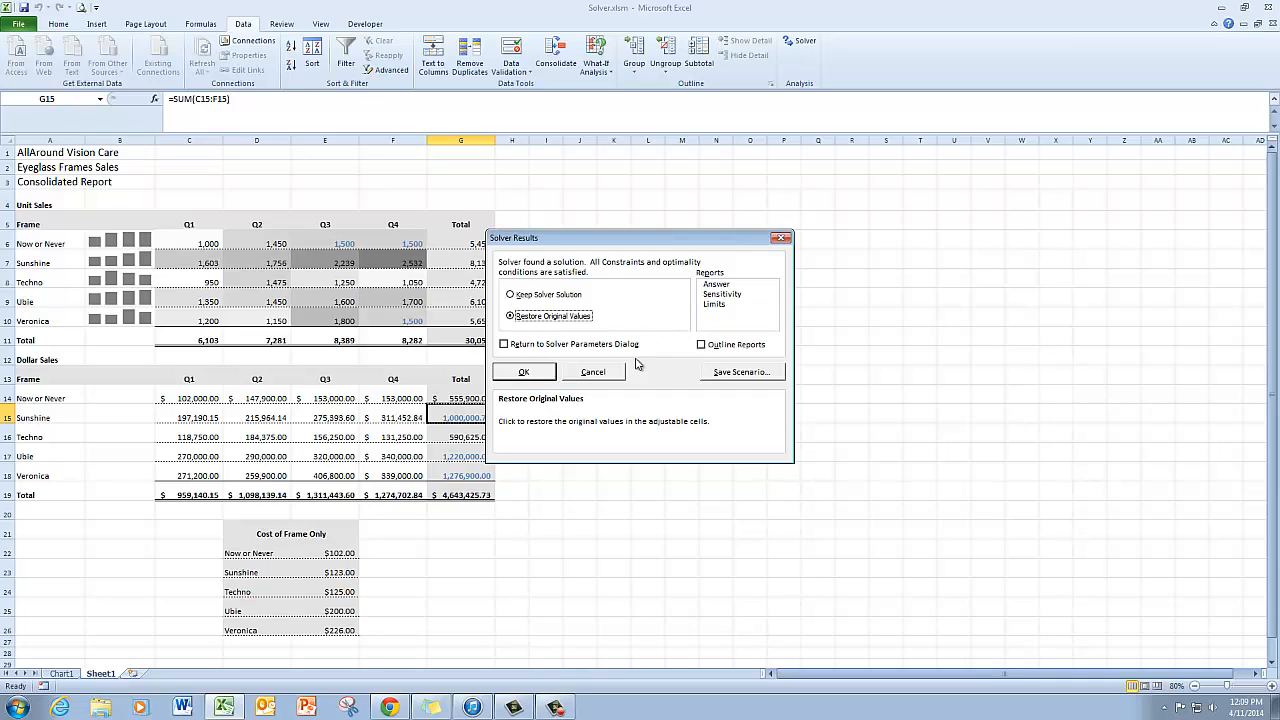
pyautogui.click(524, 372)
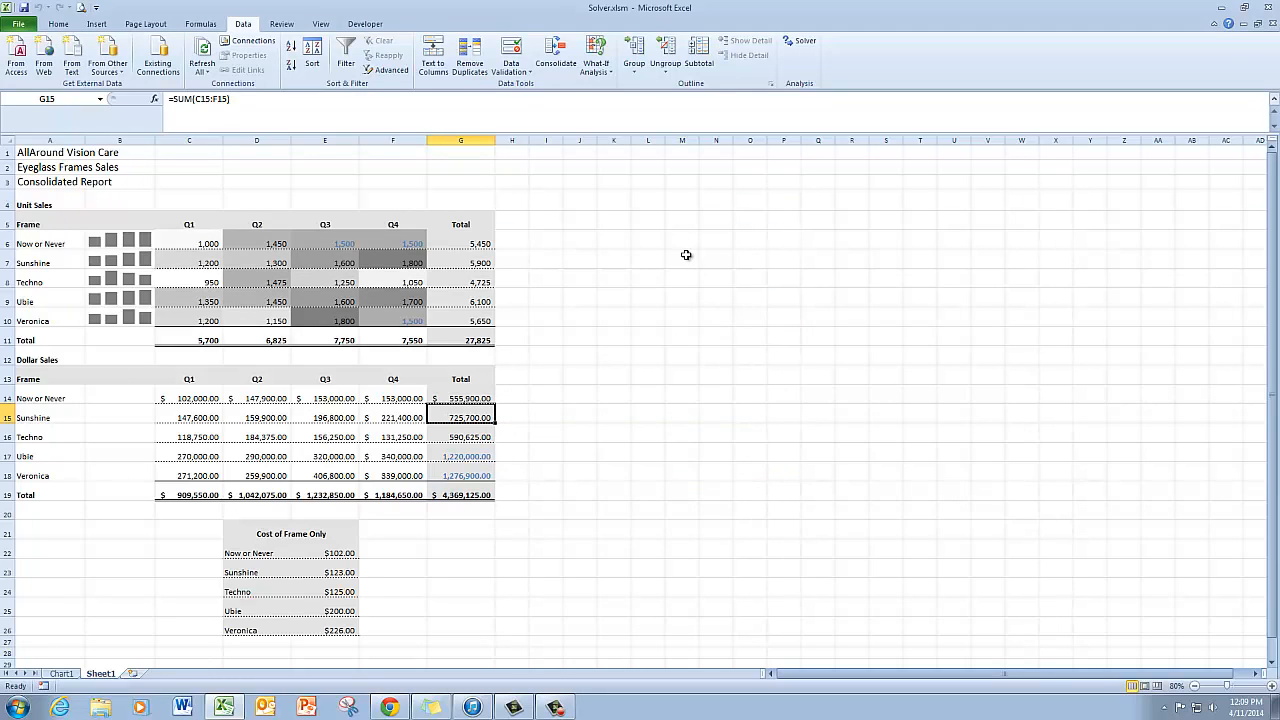
# Review the saved Solver2 scenario in the Scenario Manager and close it without applying it.
pyautogui.click(602, 60)
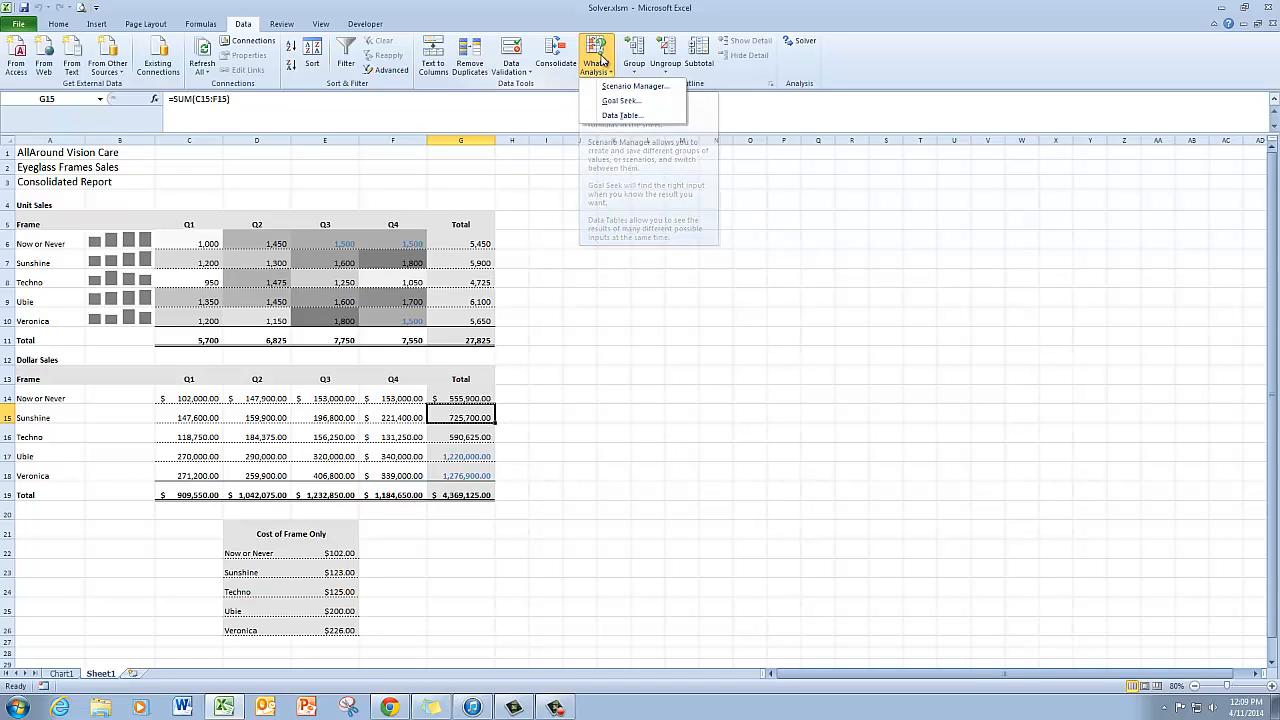
pyautogui.click(659, 88)
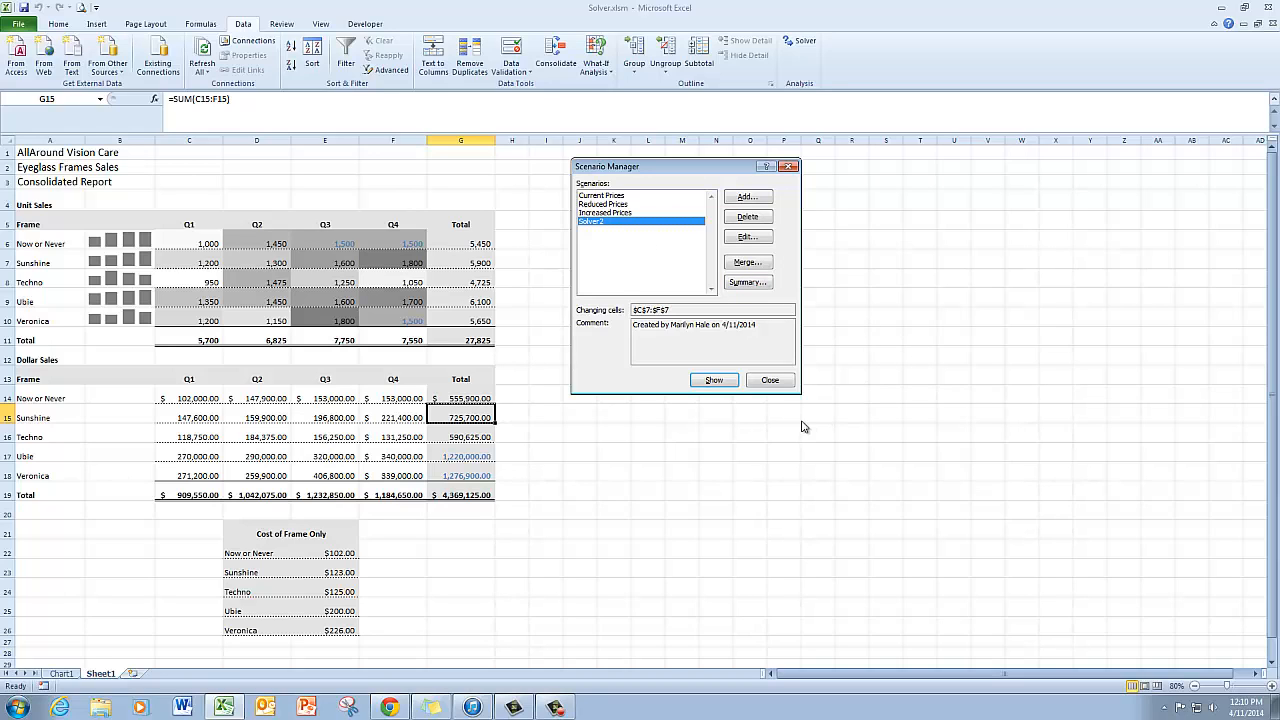
pyautogui.click(770, 381)
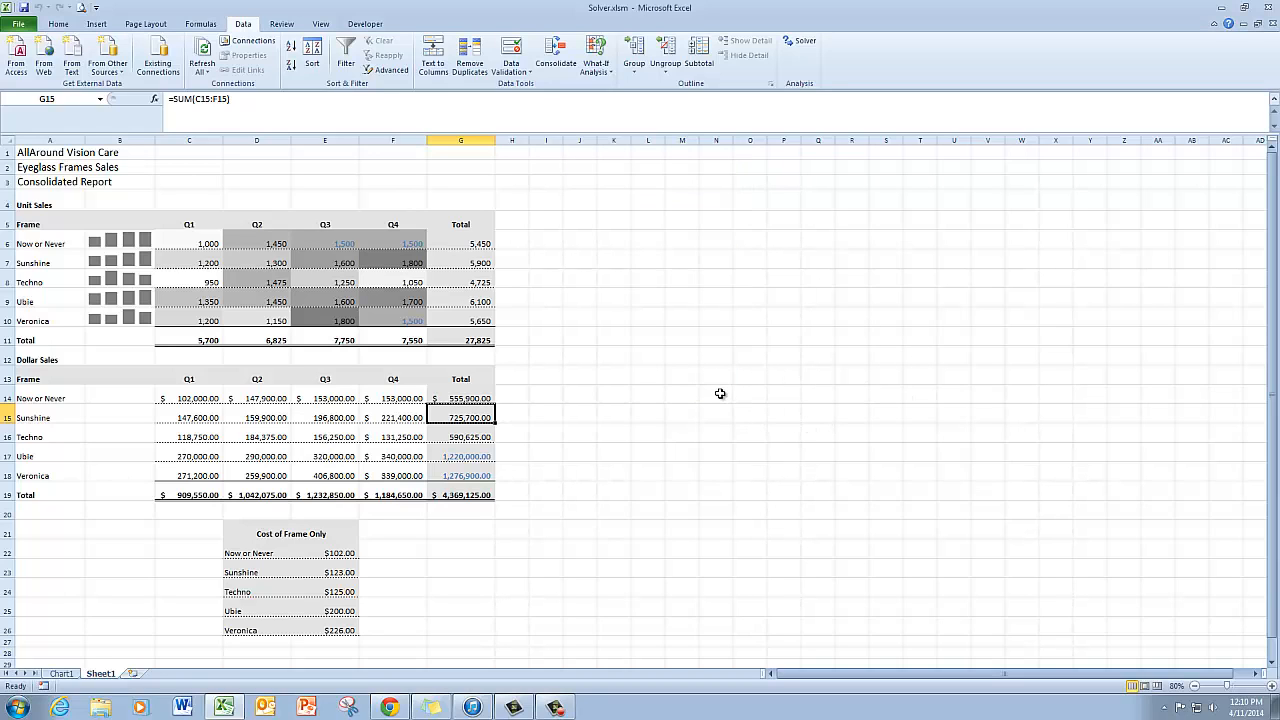